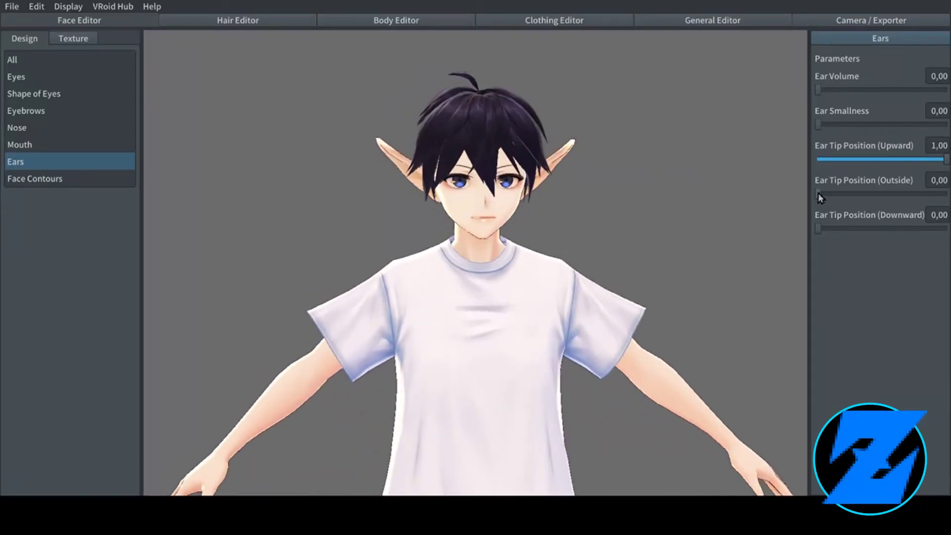
Preview outward and drooping ear-tip stretches, reverting them, then shrink the pointed ear tips.
{"action": "left_click_drag", "start_coordinate": [819, 194], "coordinate": [881, 194]}
{"action": "key", "text": "ctrl+z"}
{"action": "mouse_move", "coordinate": [820, 228]}
{"action": "left_mouse_down"}
{"action": "mouse_move", "coordinate": [944, 228]}
{"action": "mouse_move", "coordinate": [744, 230]}
{"action": "left_mouse_up"}
{"action": "left_click_drag", "start_coordinate": [922, 159], "coordinate": [835, 160]}
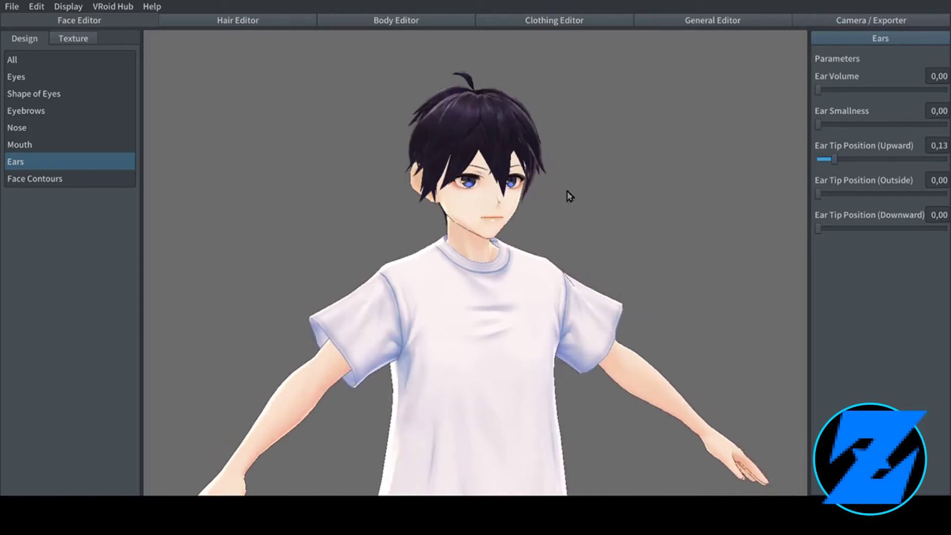
From a side profile, re-point the ears, reset them rounded, then make them long and fully pointed.
{"action": "right_click_drag", "start_coordinate": [557, 197], "coordinate": [609, 196]}
{"action": "mouse_move", "coordinate": [835, 160]}
{"action": "left_mouse_down"}
{"action": "mouse_move", "coordinate": [796, 158]}
{"action": "mouse_move", "coordinate": [937, 159]}
{"action": "mouse_move", "coordinate": [697, 182]}
{"action": "left_mouse_up"}
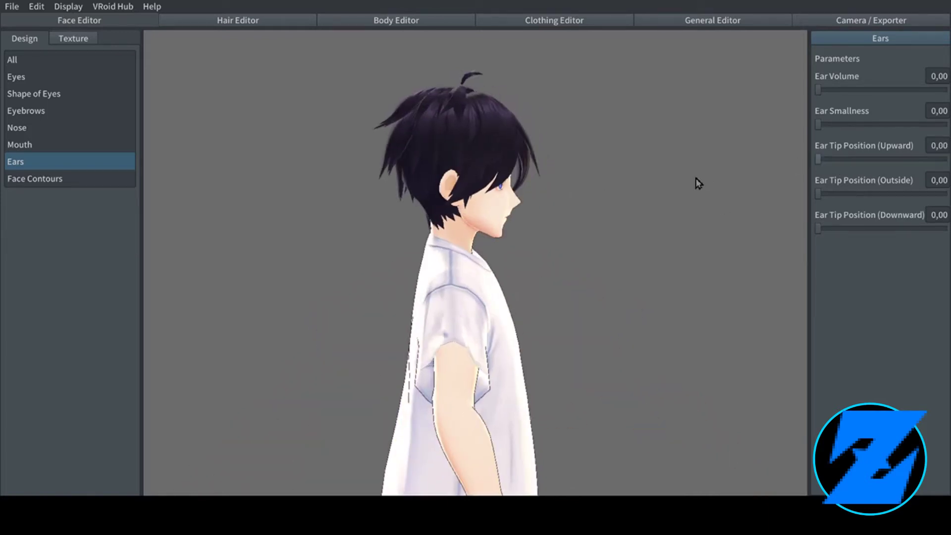
{"action": "right_click_drag", "start_coordinate": [696, 183], "coordinate": [532, 169]}
{"action": "left_click_drag", "start_coordinate": [863, 159], "coordinate": [946, 159]}
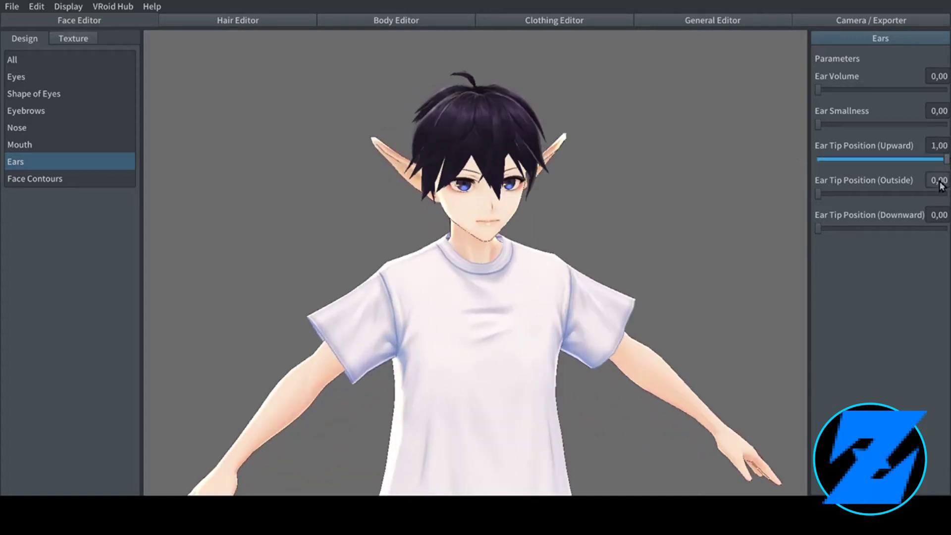
{"action": "mouse_move", "coordinate": [817, 194]}
{"action": "left_mouse_down"}
{"action": "mouse_move", "coordinate": [852, 194]}
{"action": "mouse_move", "coordinate": [723, 187]}
{"action": "left_mouse_up"}
{"action": "mouse_move", "coordinate": [643, 187]}
{"action": "right_mouse_down"}
{"action": "mouse_move", "coordinate": [506, 170]}
{"action": "mouse_move", "coordinate": [571, 173]}
{"action": "right_mouse_up"}
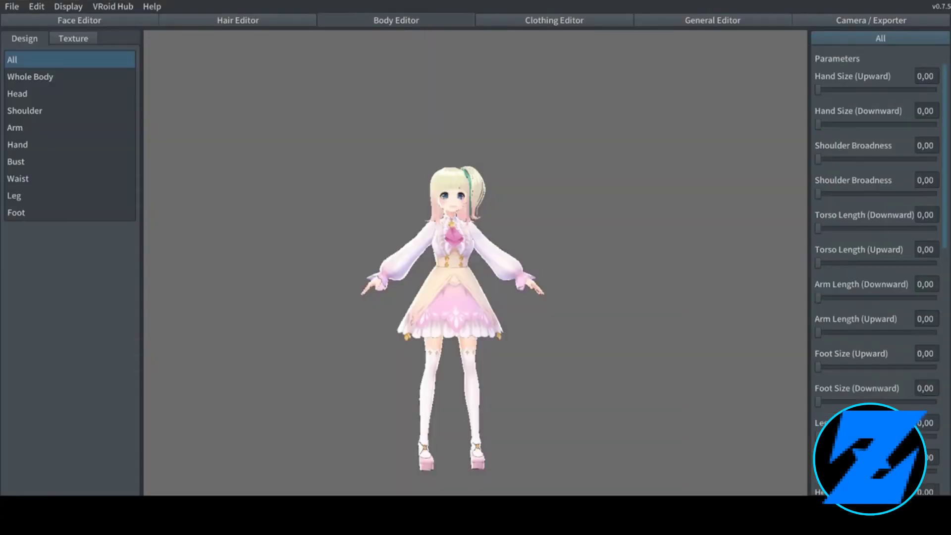
Set Whole Body Tallness to 0.00 and Shortness to 1.00, panning so the feet show.
{"action": "left_click", "coordinate": [45, 76]}
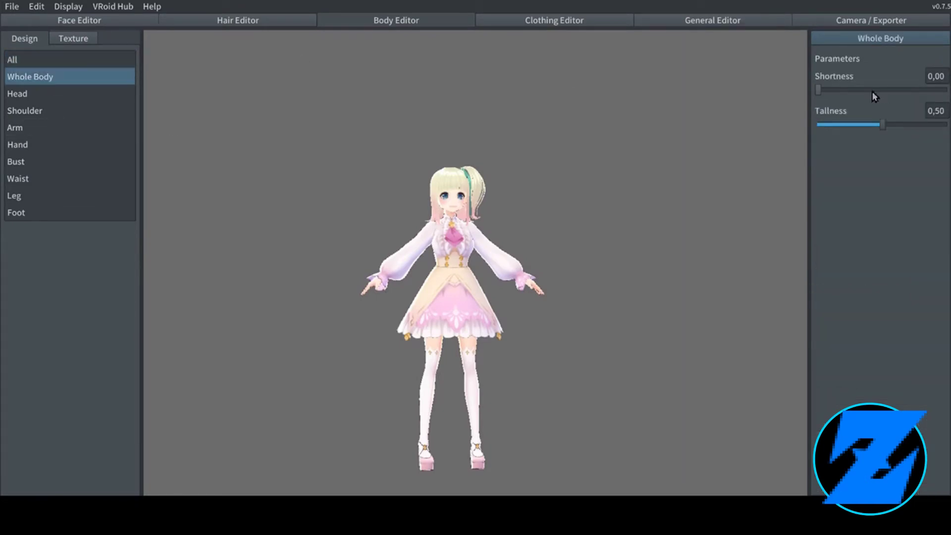
{"action": "left_click_drag", "start_coordinate": [879, 125], "coordinate": [815, 124]}
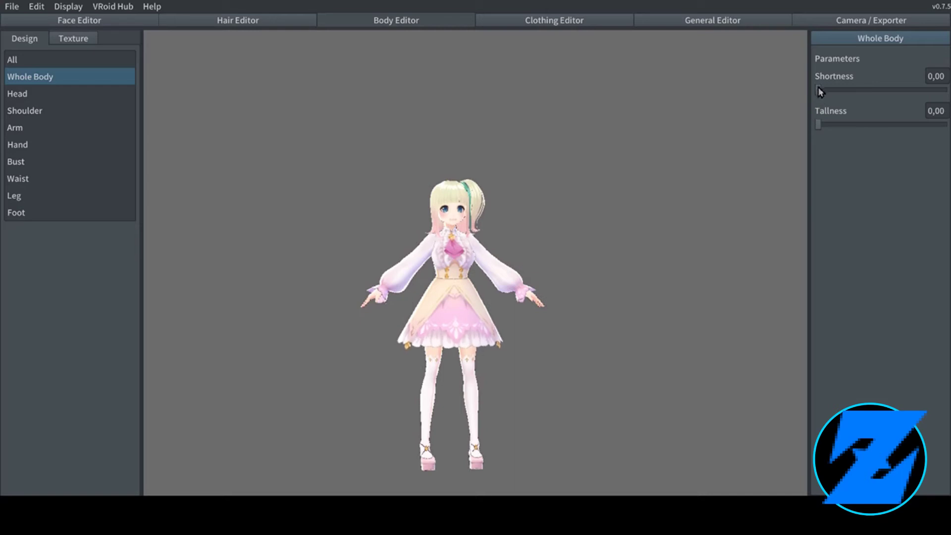
{"action": "left_click_drag", "start_coordinate": [819, 91], "coordinate": [945, 90]}
{"action": "scroll", "coordinate": [555, 304], "scroll_direction": "up", "scroll_amount": 3}
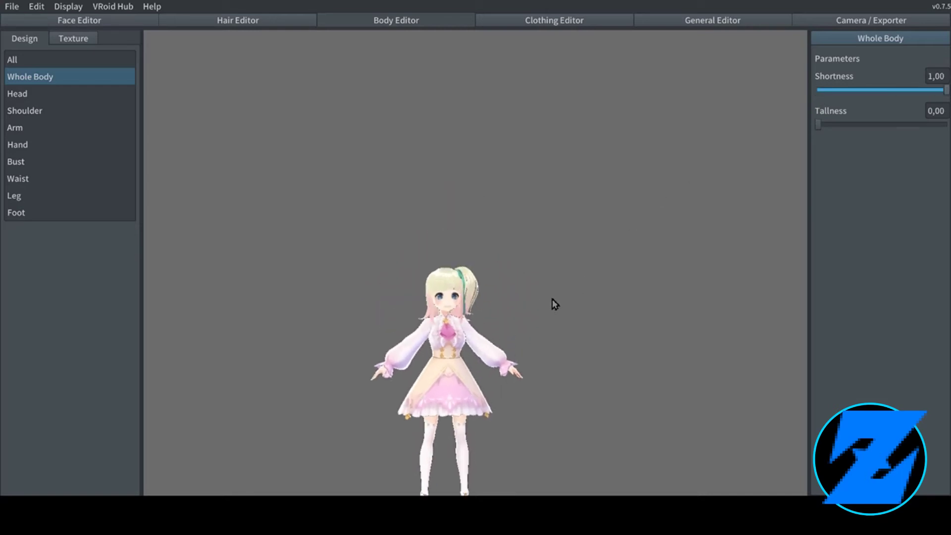
{"action": "middle_click_drag", "start_coordinate": [437, 343], "coordinate": [459, 239]}
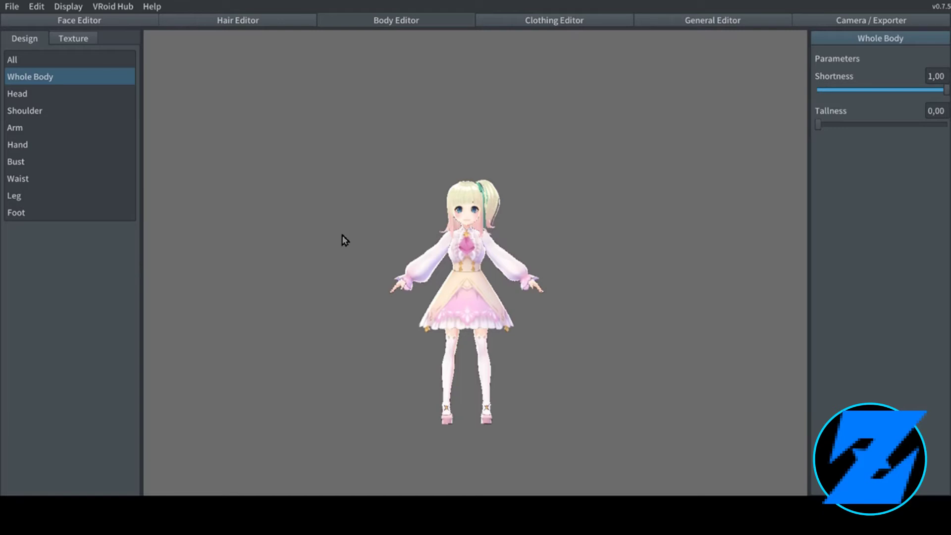
{"action": "left_click", "coordinate": [87, 94]}
Enlarge the head, broaden the shoulders fully, and raise Hand Size to 0.16.
{"action": "left_click", "coordinate": [865, 89]}
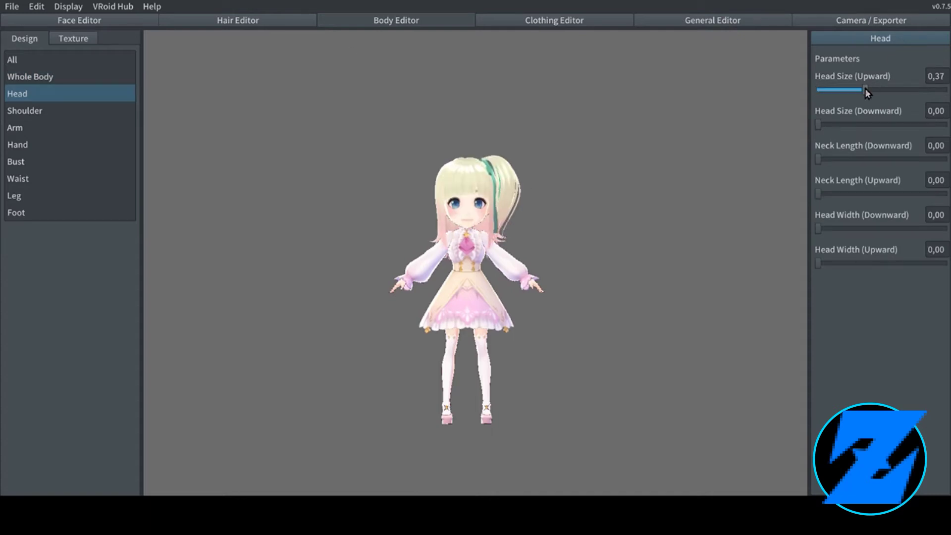
{"action": "mouse_move", "coordinate": [866, 89]}
{"action": "left_mouse_down"}
{"action": "mouse_move", "coordinate": [854, 90]}
{"action": "mouse_move", "coordinate": [862, 90]}
{"action": "left_mouse_up"}
{"action": "left_click", "coordinate": [118, 110]}
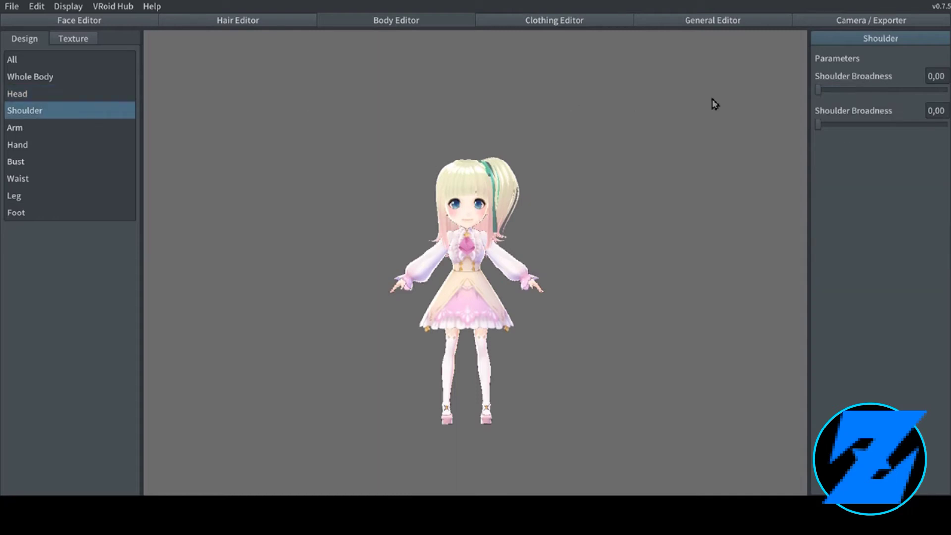
{"action": "mouse_move", "coordinate": [819, 125]}
{"action": "left_mouse_down"}
{"action": "mouse_move", "coordinate": [895, 134]}
{"action": "mouse_move", "coordinate": [947, 126]}
{"action": "left_mouse_up"}
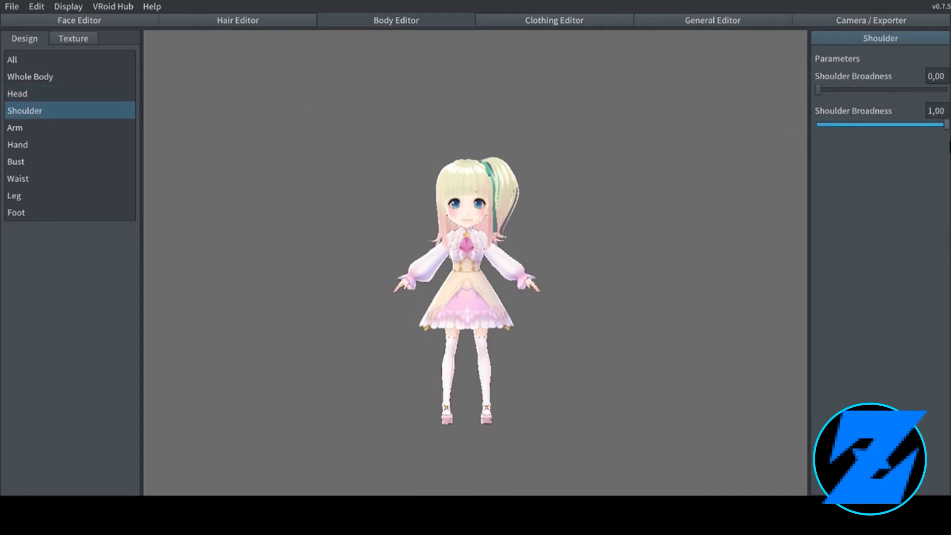
{"action": "left_click", "coordinate": [52, 147]}
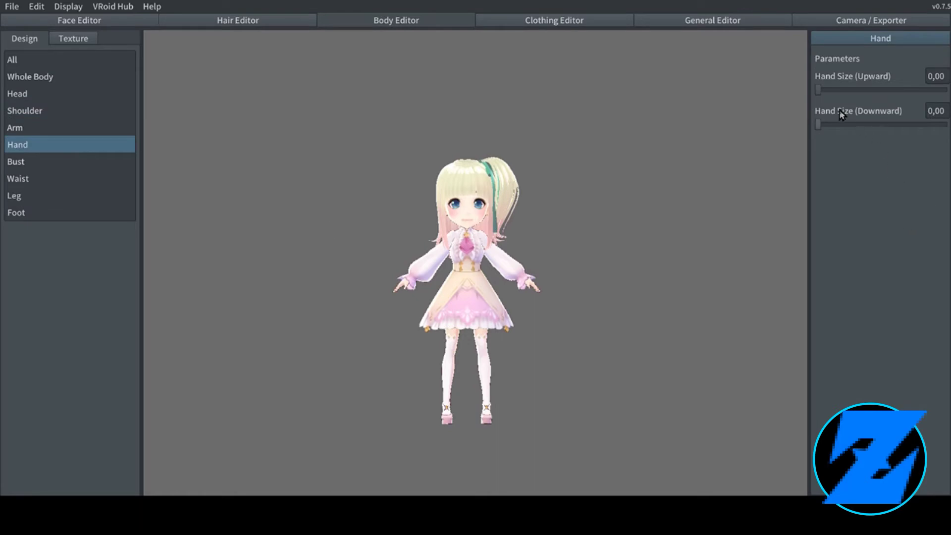
{"action": "left_click", "coordinate": [838, 90]}
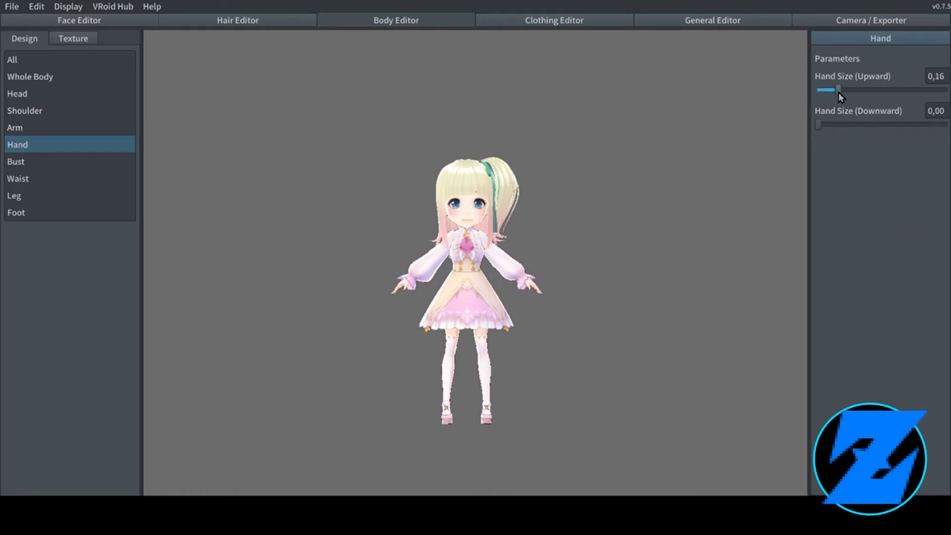
Shorten Arm Length to 0.44 and Leg Length to 0.74 for chibi proportions.
{"action": "left_click", "coordinate": [31, 166]}
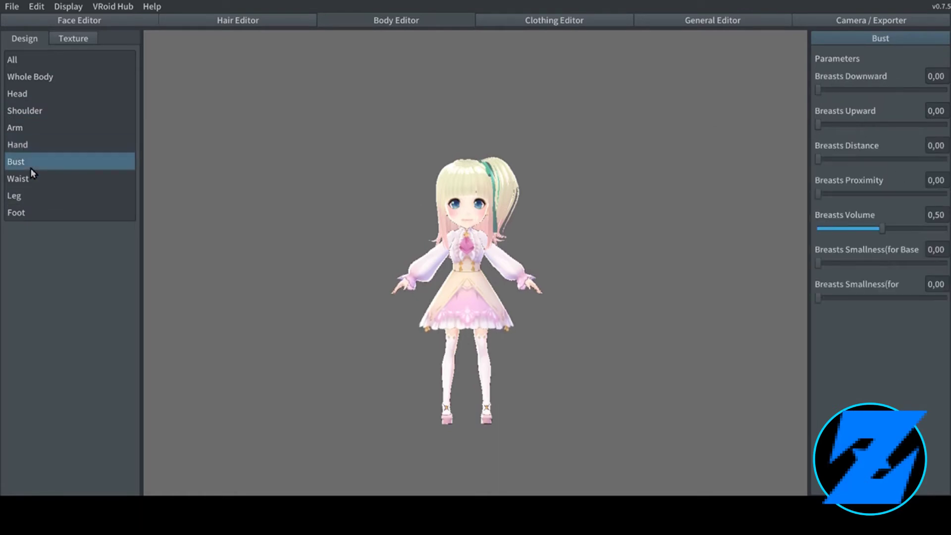
{"action": "left_click", "coordinate": [46, 132]}
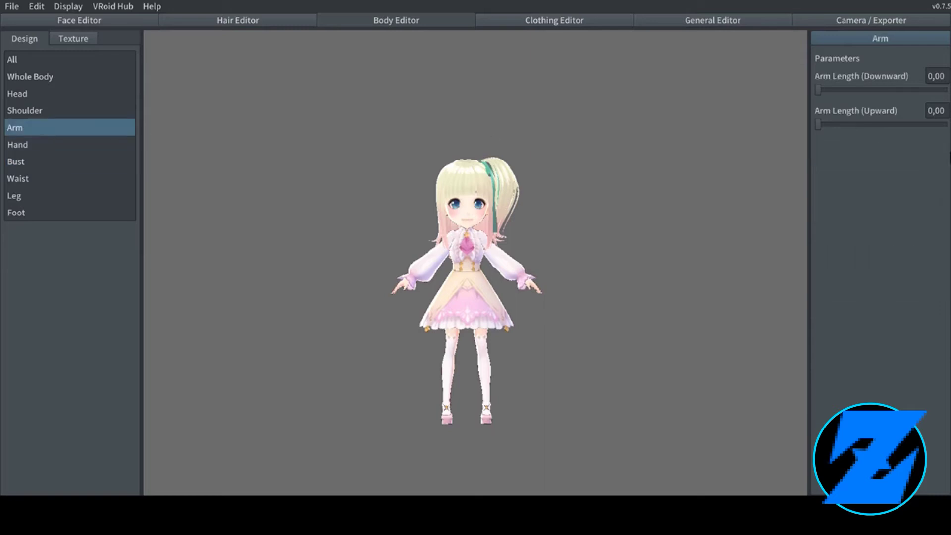
{"action": "left_click", "coordinate": [876, 95]}
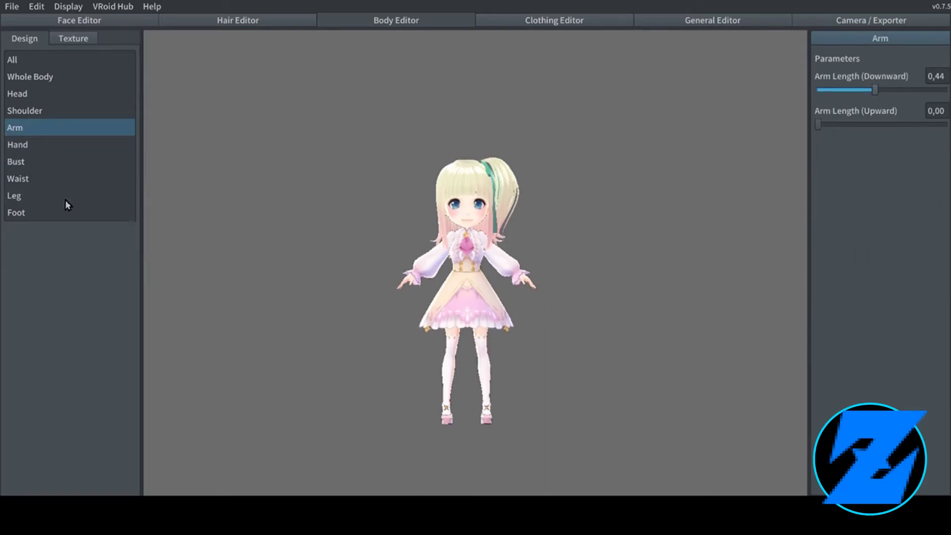
{"action": "left_click", "coordinate": [66, 198]}
{"action": "left_click", "coordinate": [877, 91]}
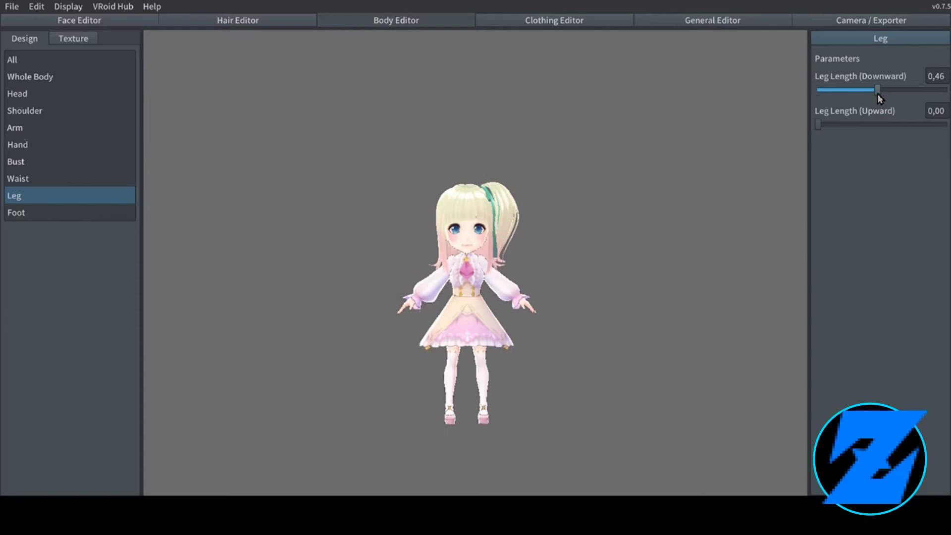
{"action": "left_click", "coordinate": [914, 90]}
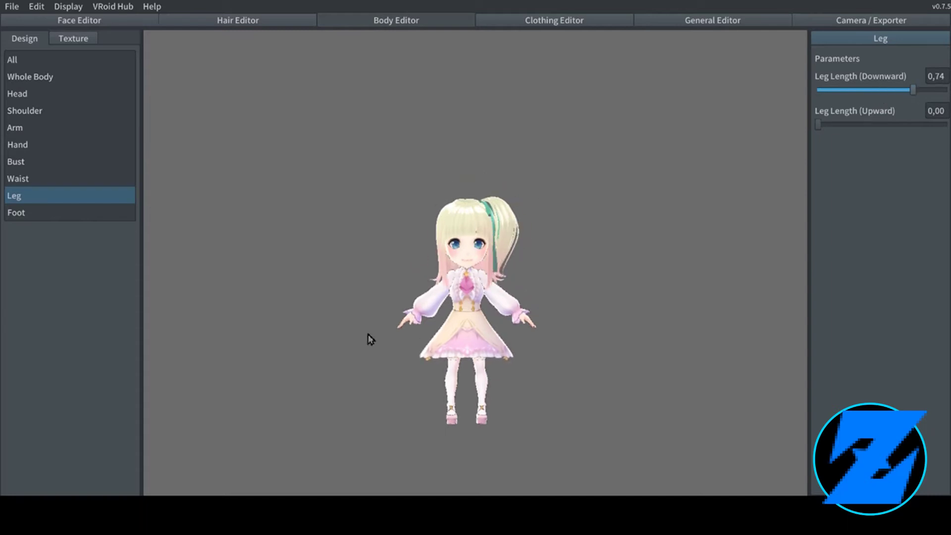
Set Foot Size to 0.34, then trial much bigger hands before bringing them back down.
{"action": "left_click", "coordinate": [38, 210]}
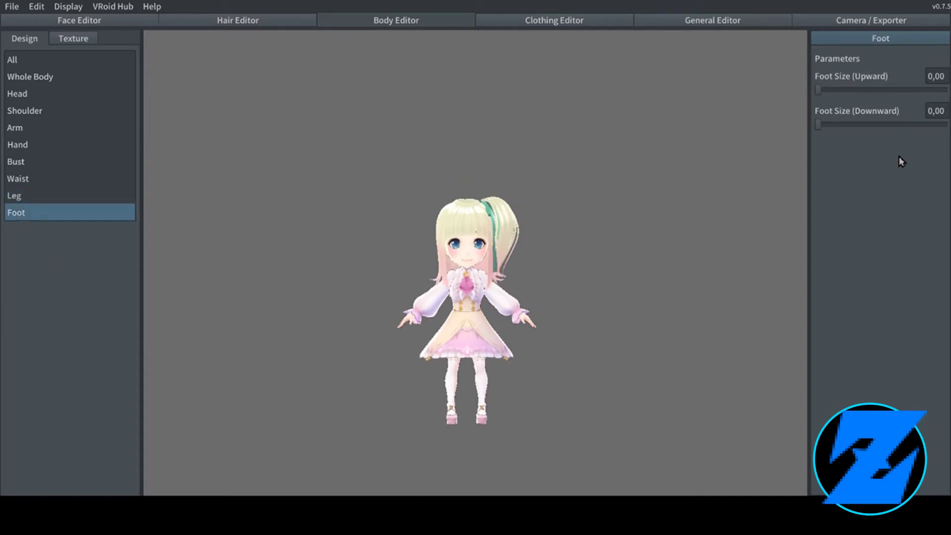
{"action": "left_click", "coordinate": [862, 90]}
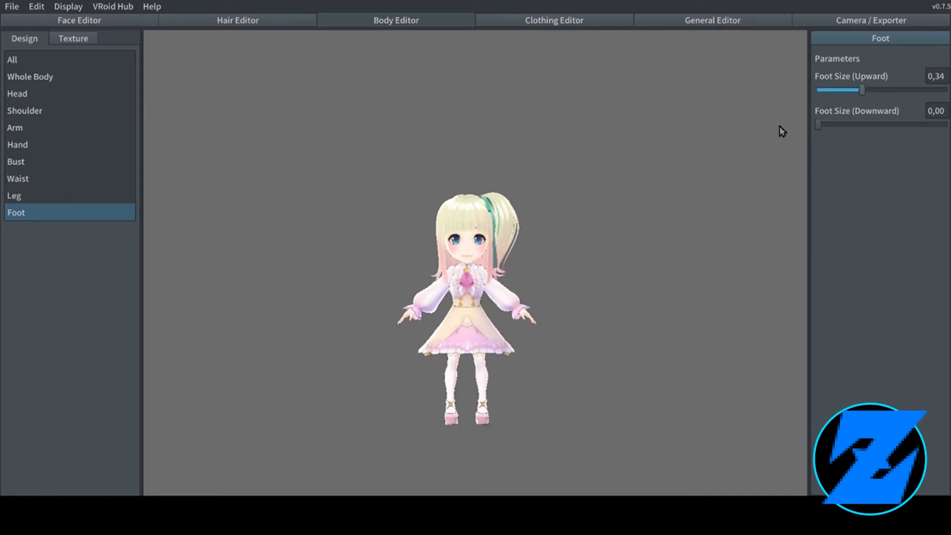
{"action": "scroll", "coordinate": [589, 315], "scroll_direction": "up", "scroll_amount": 2}
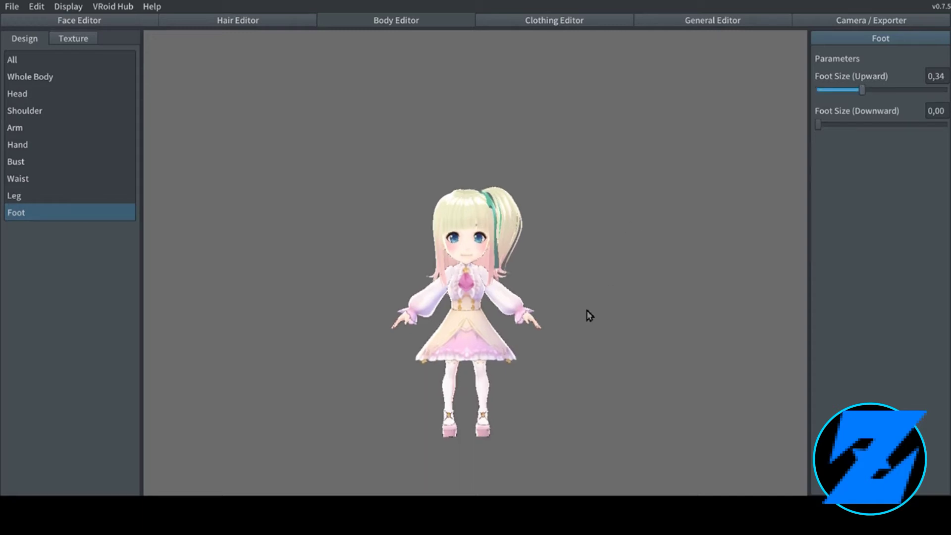
{"action": "left_click", "coordinate": [43, 145]}
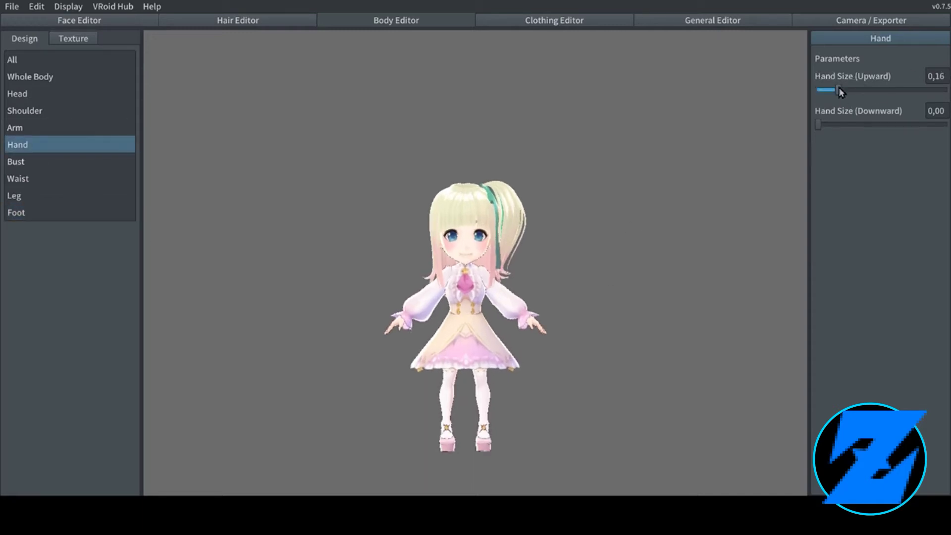
{"action": "mouse_move", "coordinate": [840, 92]}
{"action": "left_mouse_down"}
{"action": "mouse_move", "coordinate": [943, 92]}
{"action": "mouse_move", "coordinate": [783, 100]}
{"action": "left_mouse_up"}
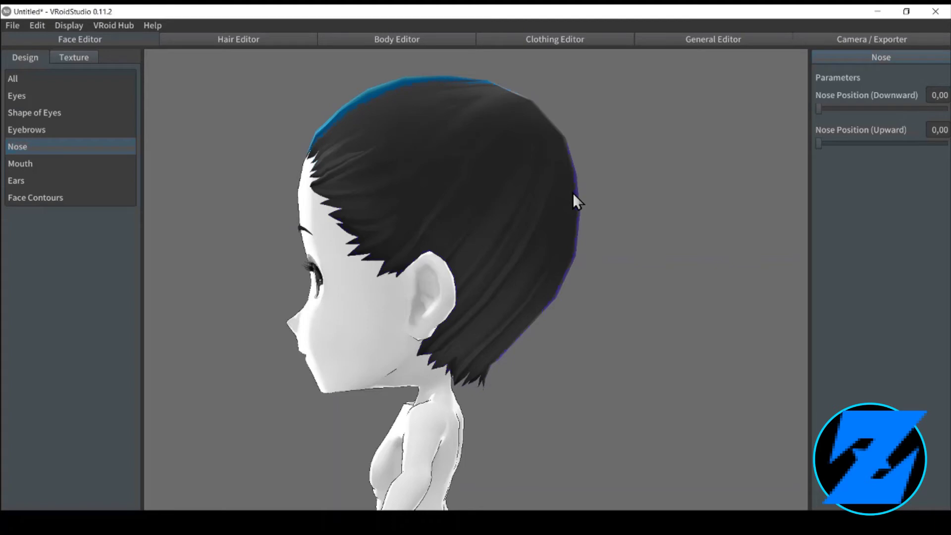
View the Eyes and Nose settings in the Face Editor.
{"action": "left_click", "coordinate": [30, 95]}
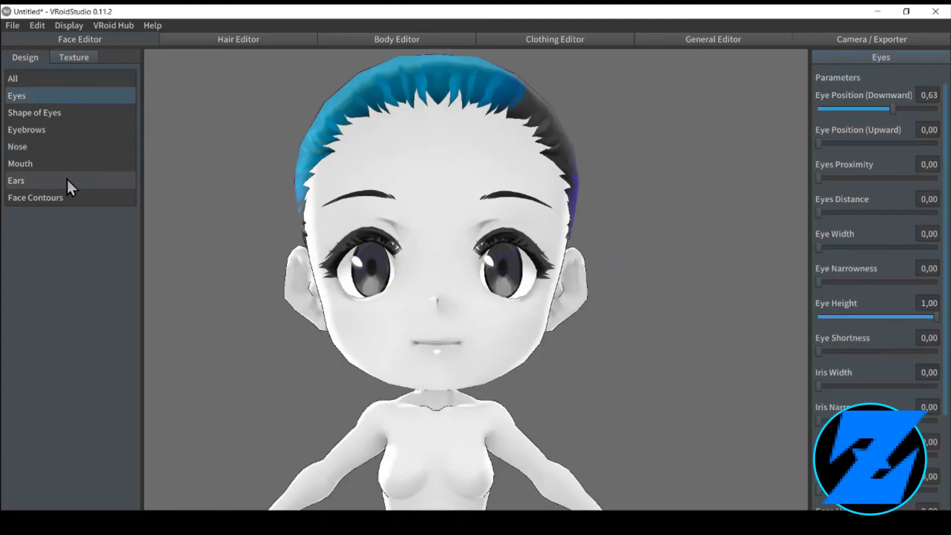
{"action": "left_click", "coordinate": [30, 146]}
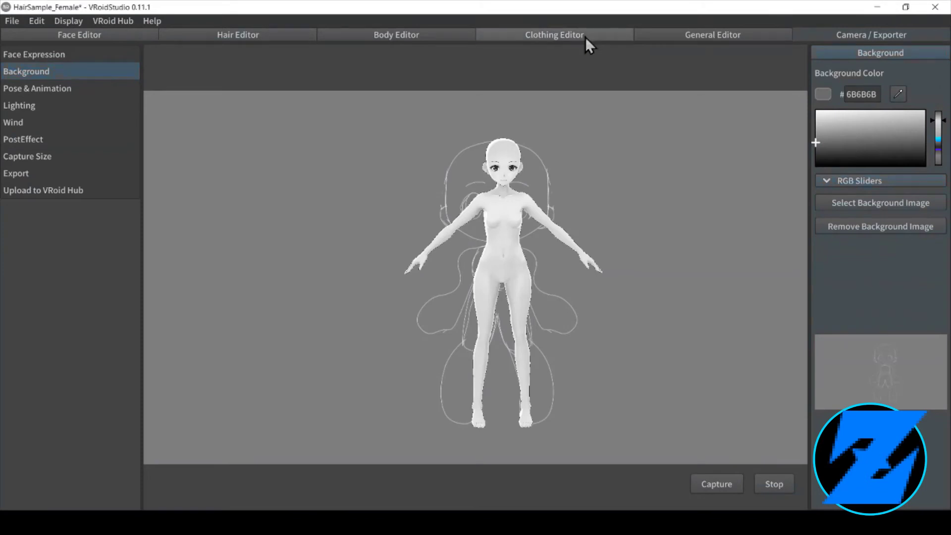
Raise Whole Body Shortness slightly and drag Hand Size (Upward) to its maximum.
{"action": "left_click", "coordinate": [405, 31]}
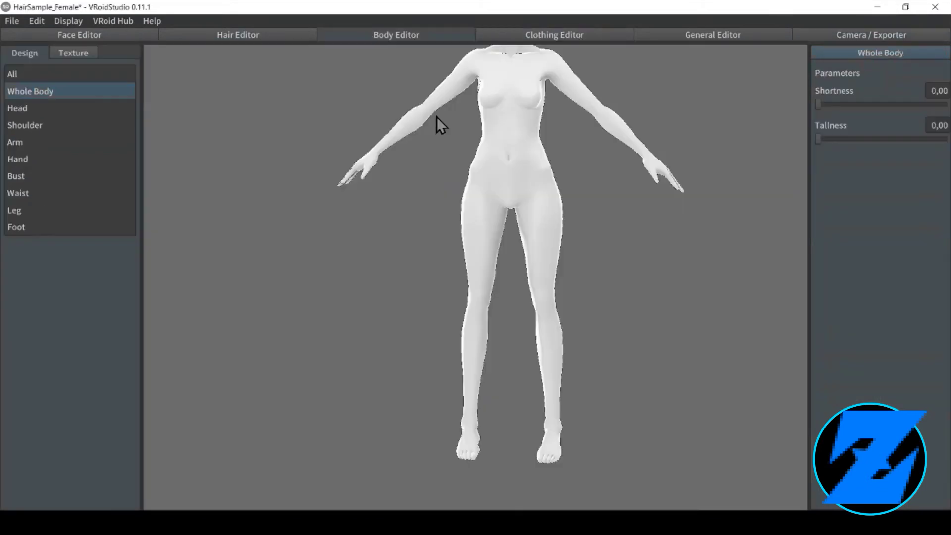
{"action": "scroll", "coordinate": [481, 196], "scroll_direction": "down", "scroll_amount": 2}
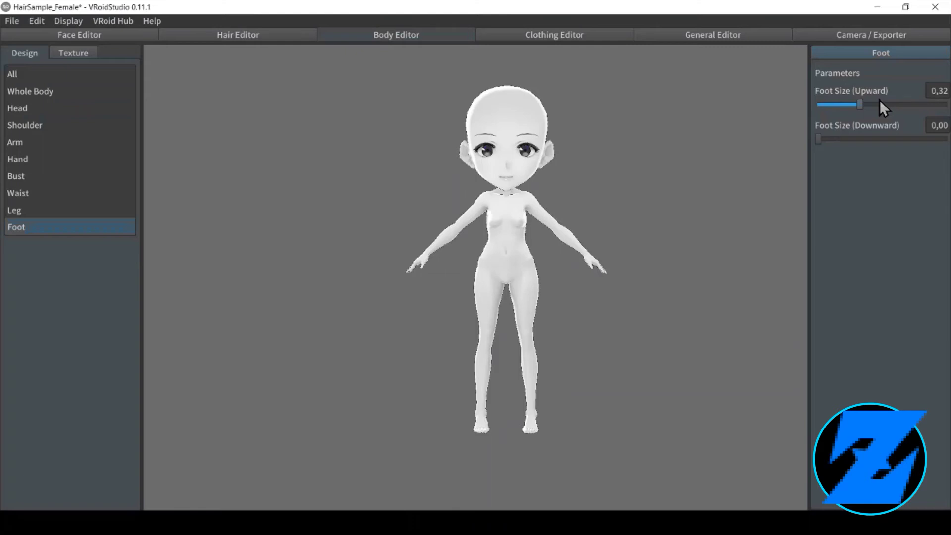
{"action": "left_click", "coordinate": [880, 35]}
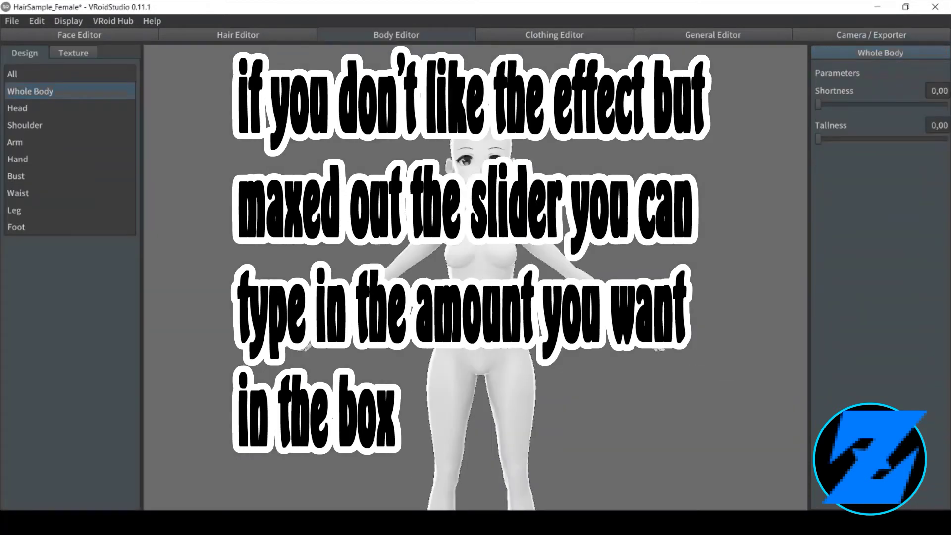
{"action": "left_click_drag", "start_coordinate": [820, 108], "coordinate": [848, 102]}
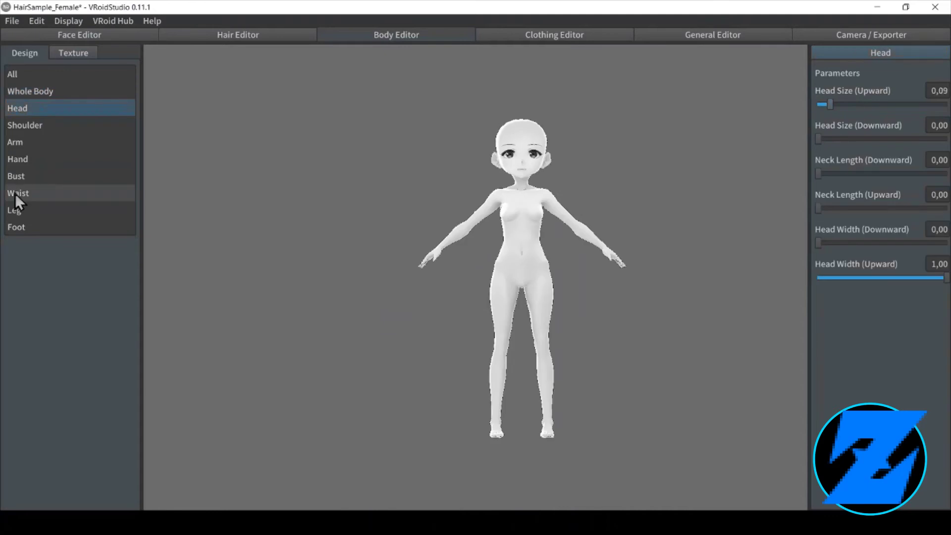
{"action": "left_click", "coordinate": [18, 159]}
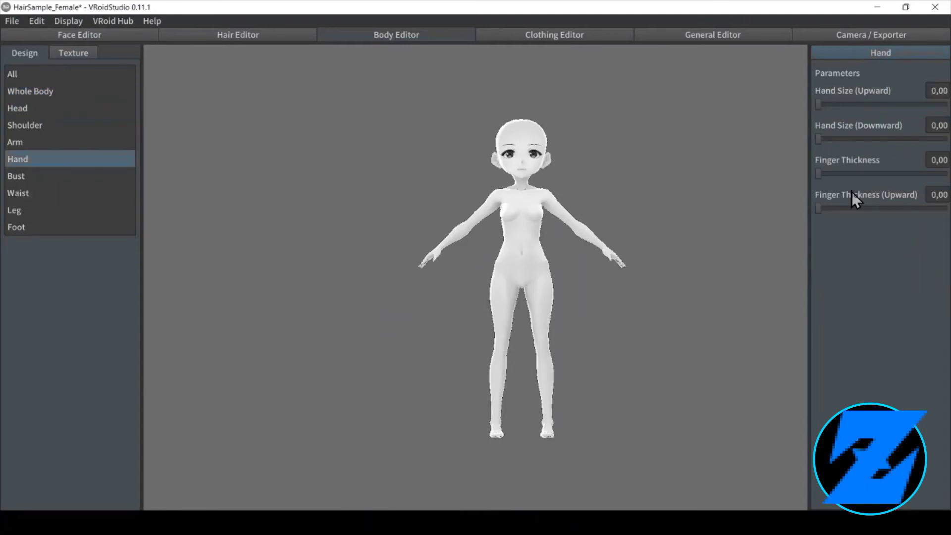
{"action": "left_click_drag", "start_coordinate": [818, 104], "coordinate": [939, 91]}
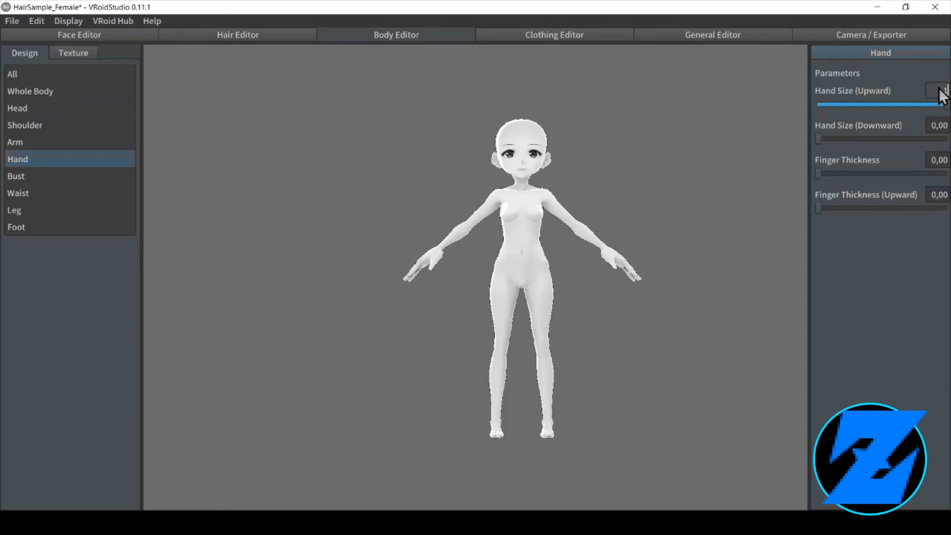
Check the Foot settings, then widen Waist Volume to about 0,83.
{"action": "left_click", "coordinate": [26, 226]}
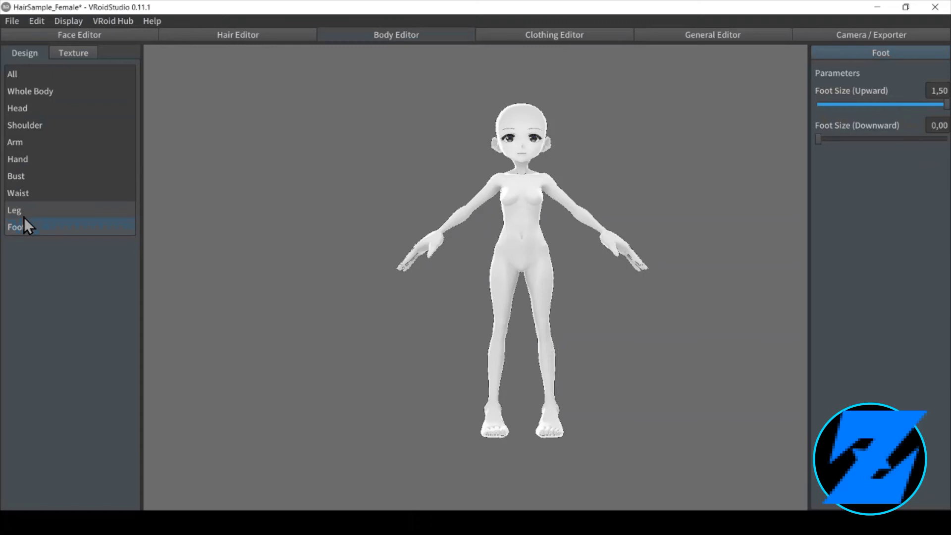
{"action": "left_click", "coordinate": [18, 193]}
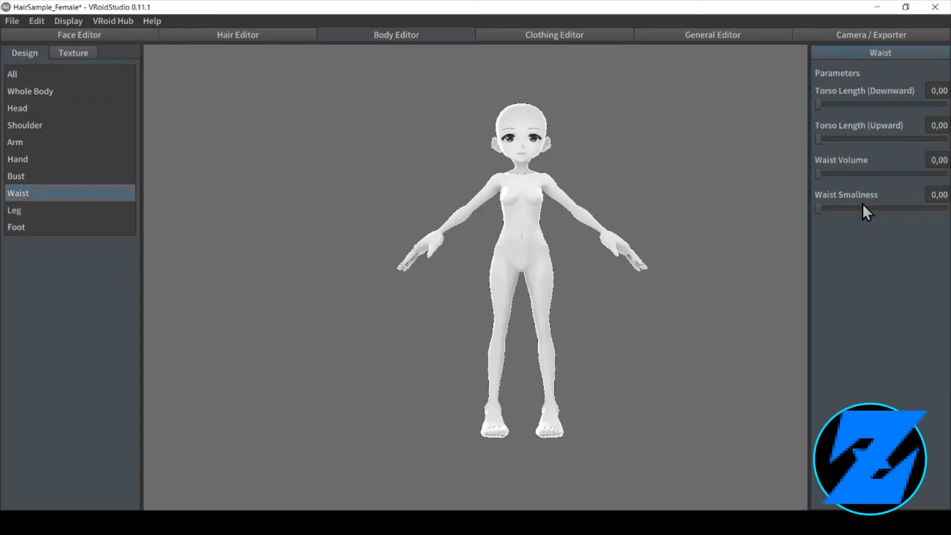
{"action": "left_click_drag", "start_coordinate": [818, 173], "coordinate": [926, 173]}
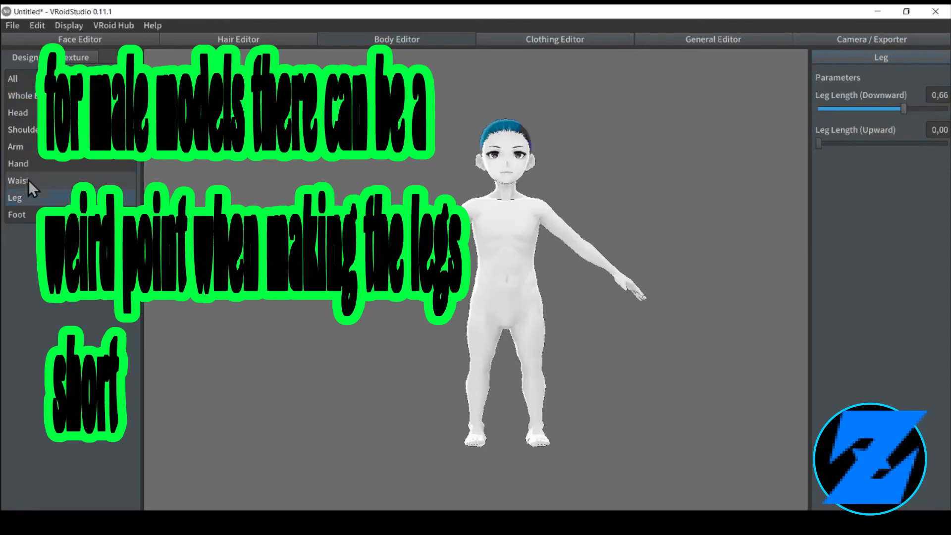
Drag Torso Length (Downward) to 0,70 and shorten Leg Length (Downward), with one undo.
{"action": "left_click", "coordinate": [28, 181]}
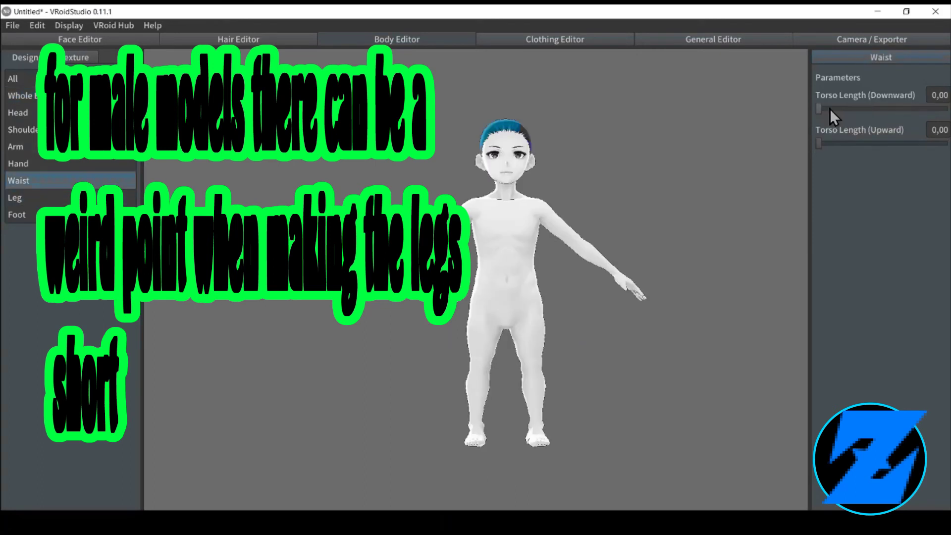
{"action": "left_click_drag", "start_coordinate": [830, 110], "coordinate": [908, 109]}
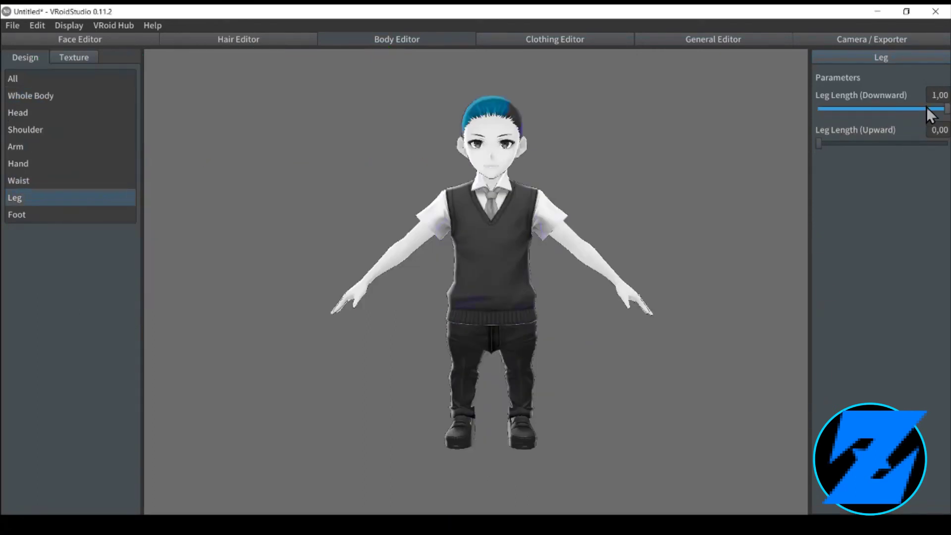
{"action": "mouse_move", "coordinate": [928, 109]}
{"action": "left_mouse_down"}
{"action": "mouse_move", "coordinate": [844, 108]}
{"action": "mouse_move", "coordinate": [798, 120]}
{"action": "left_mouse_up"}
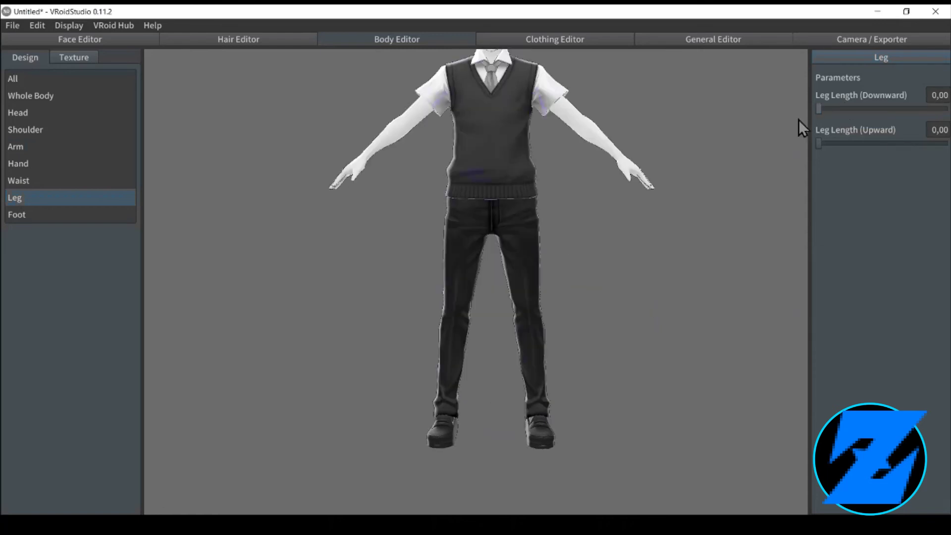
{"action": "key", "text": "ctrl+z"}
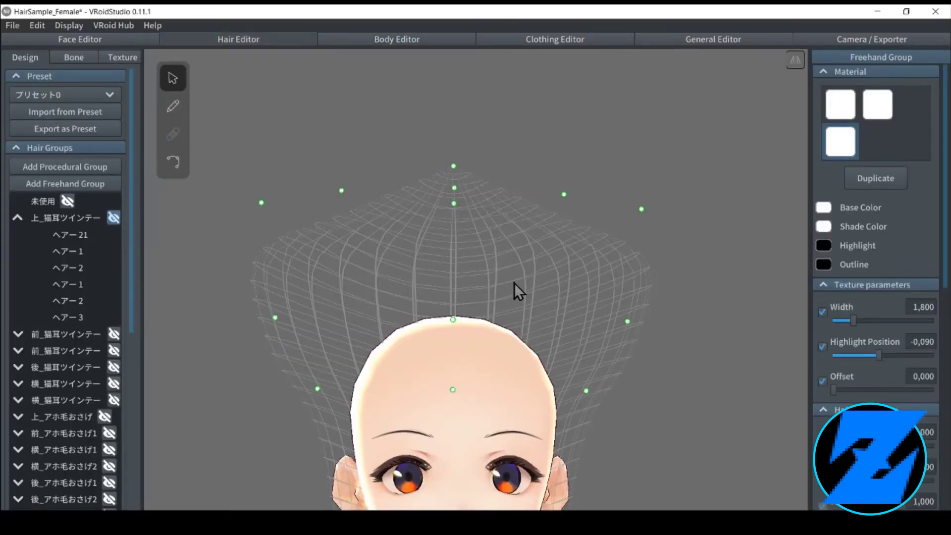
Orbit between front, three-quarter and top views to inspect the head's hair net.
{"action": "middle_click_drag", "start_coordinate": [514, 283], "coordinate": [502, 224]}
{"action": "right_click_drag", "start_coordinate": [502, 225], "coordinate": [458, 227]}
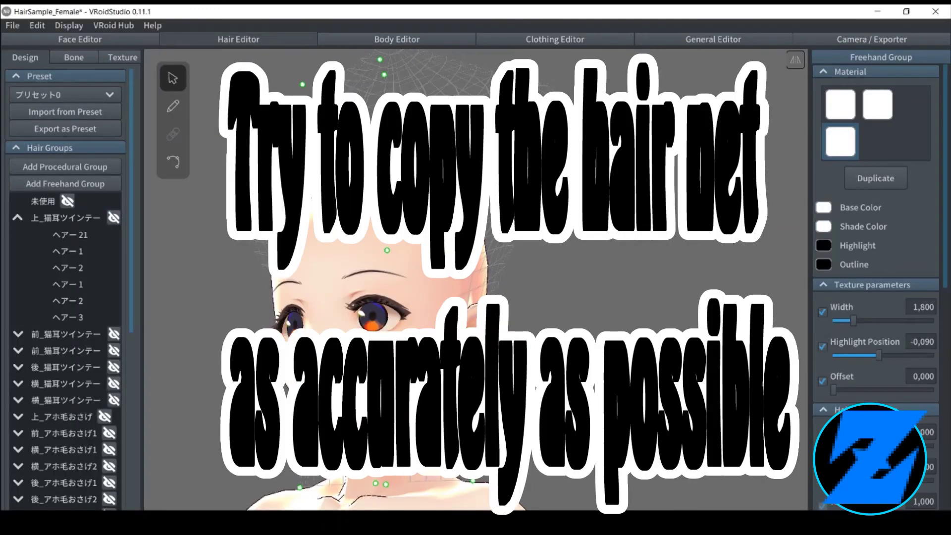
{"action": "right_click_drag", "start_coordinate": [457, 227], "coordinate": [461, 361]}
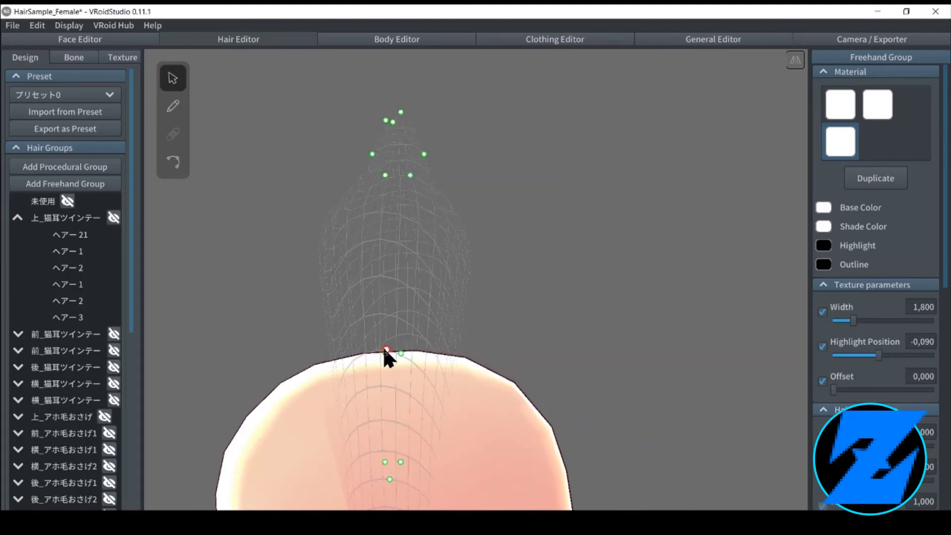
{"action": "right_click_drag", "start_coordinate": [384, 351], "coordinate": [466, 355]}
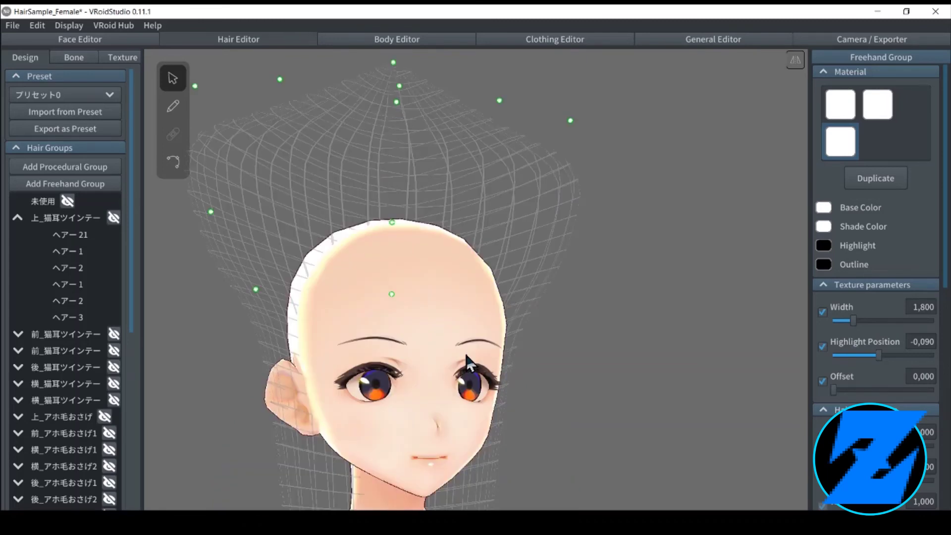
{"action": "right_click_drag", "start_coordinate": [466, 354], "coordinate": [439, 370]}
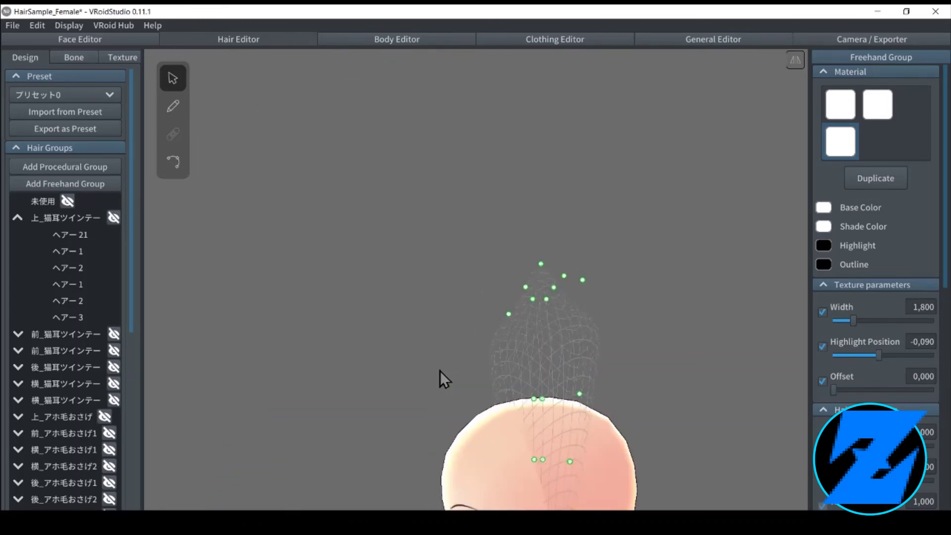
{"action": "right_click_drag", "start_coordinate": [440, 375], "coordinate": [538, 373]}
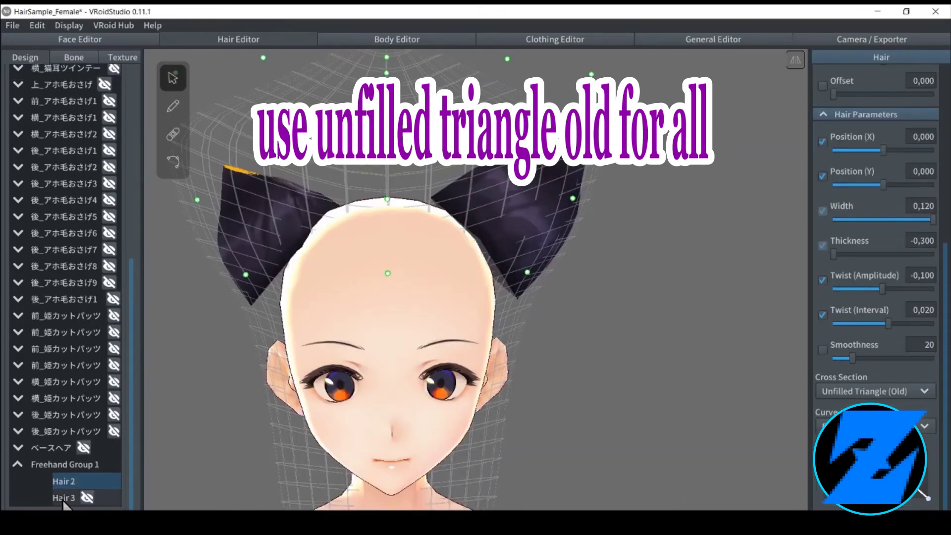
Hide the Hair 3 strand, select Hair 4, and raise its texture Offset.
{"action": "left_click", "coordinate": [87, 497]}
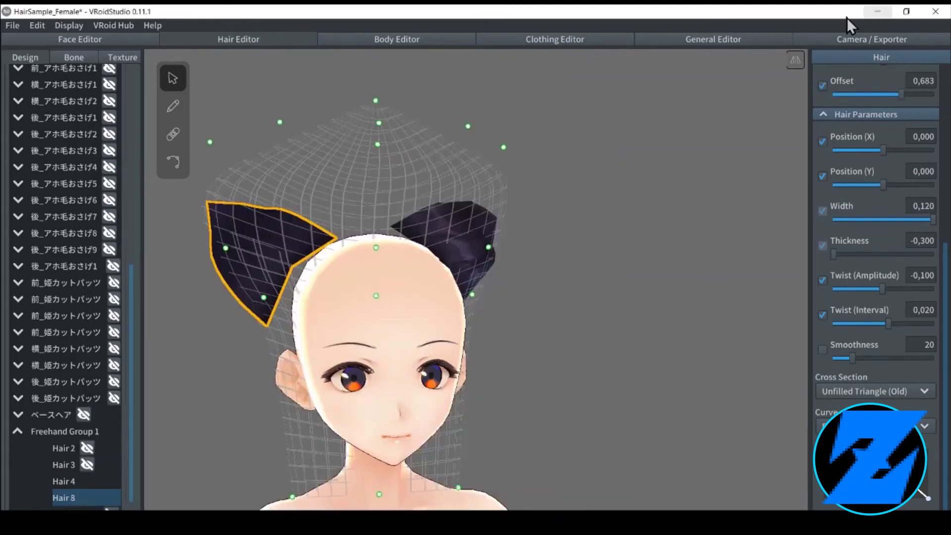
{"action": "left_click", "coordinate": [72, 483]}
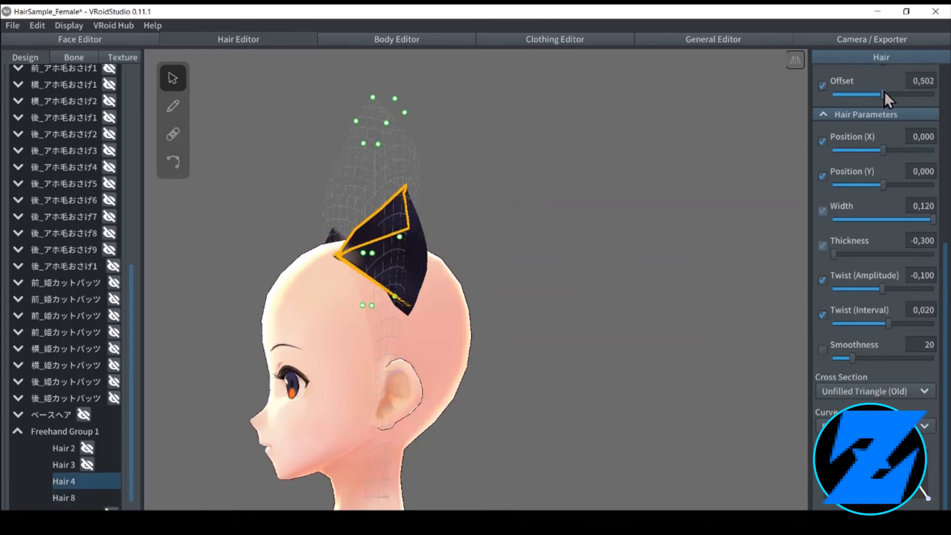
{"action": "left_click_drag", "start_coordinate": [884, 91], "coordinate": [903, 86]}
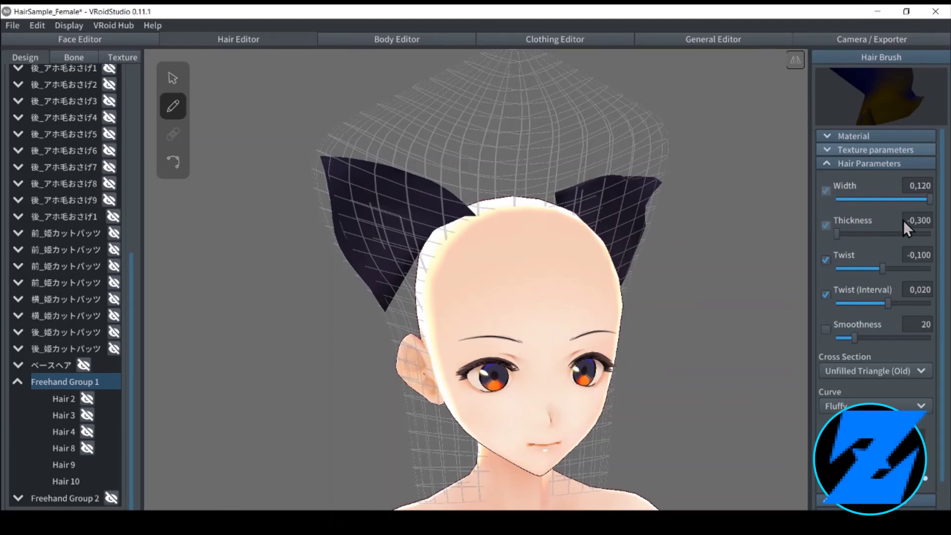
Set the brush Thickness to -0,11 and select the Hair 11 strand.
{"action": "left_click", "coordinate": [924, 221]}
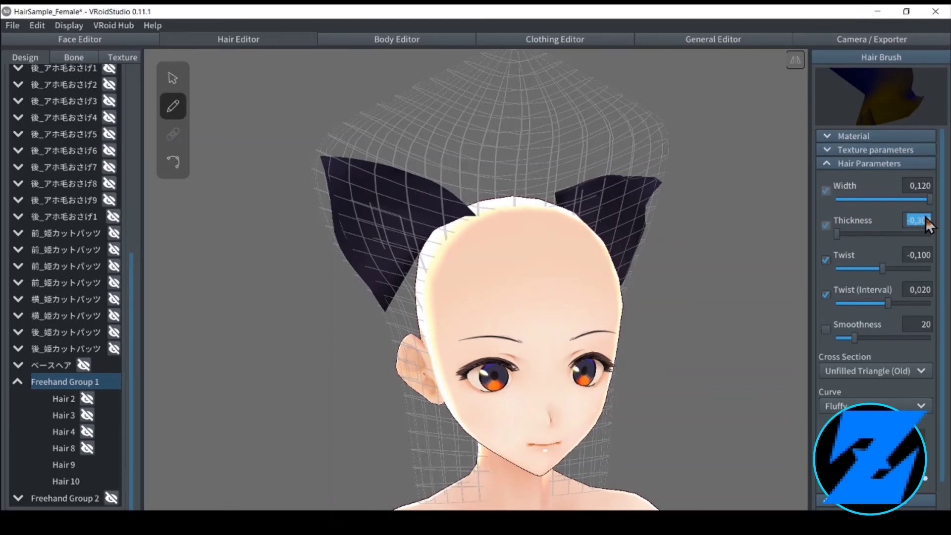
{"action": "type", "text": "-0,11"}
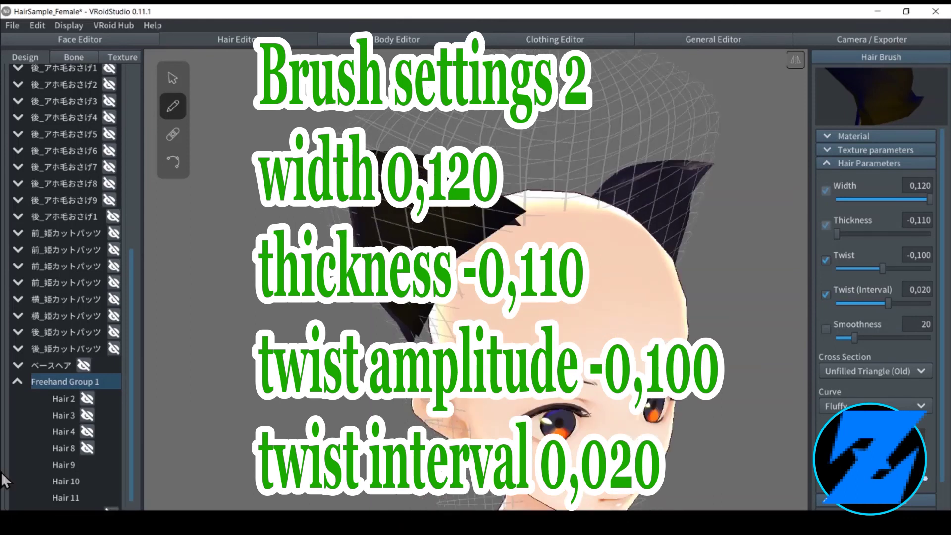
{"action": "left_click", "coordinate": [69, 483]}
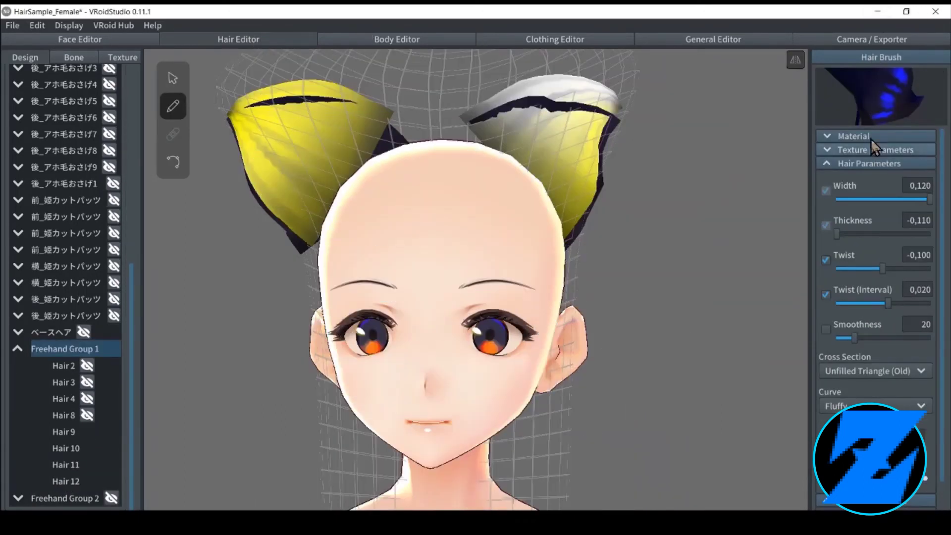
{"action": "left_click", "coordinate": [870, 139]}
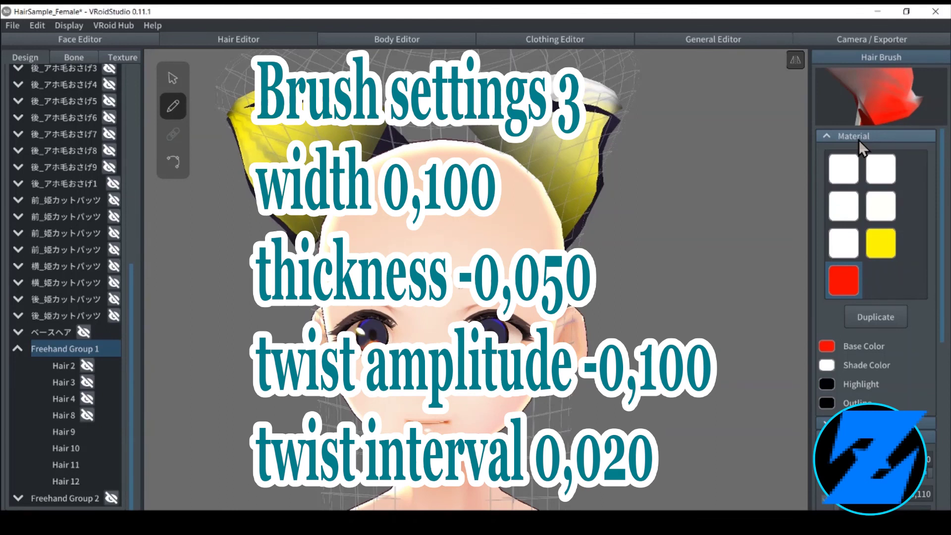
Give the red hair brush texture width 1,333, highlight -0,900, offset 0,540 and strand width 0,100.
{"action": "left_click", "coordinate": [858, 140]}
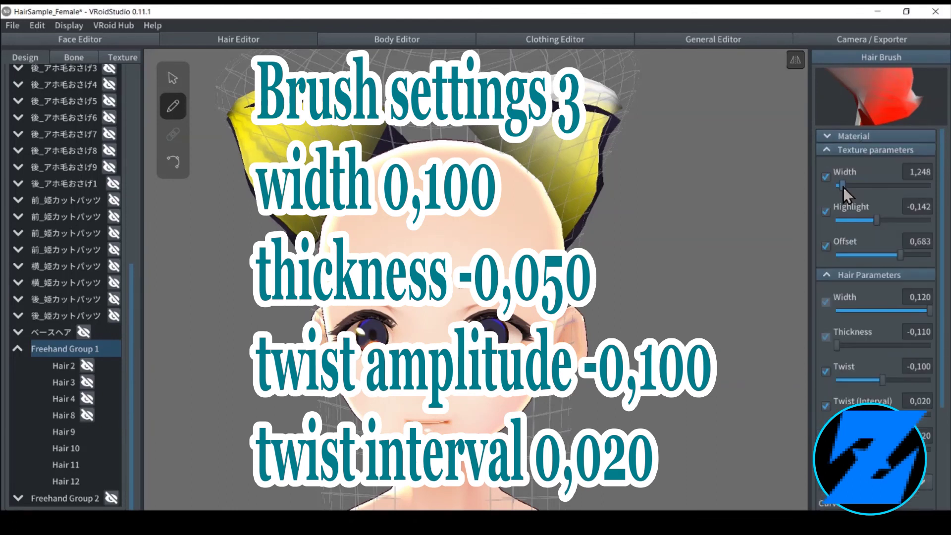
{"action": "left_click_drag", "start_coordinate": [843, 186], "coordinate": [844, 186]}
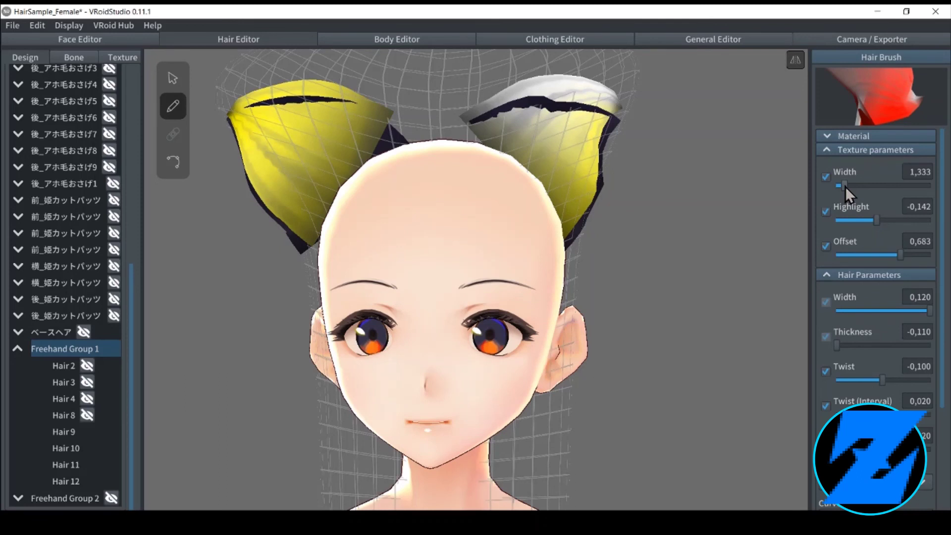
{"action": "left_click_drag", "start_coordinate": [876, 220], "coordinate": [841, 220]}
{"action": "left_click_drag", "start_coordinate": [900, 255], "coordinate": [887, 254]}
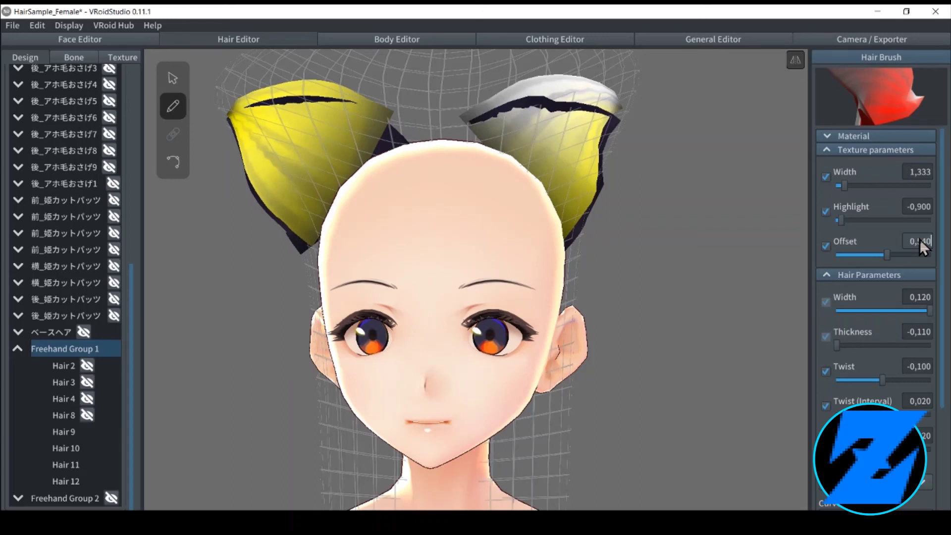
{"action": "left_click_drag", "start_coordinate": [930, 310], "coordinate": [917, 296]}
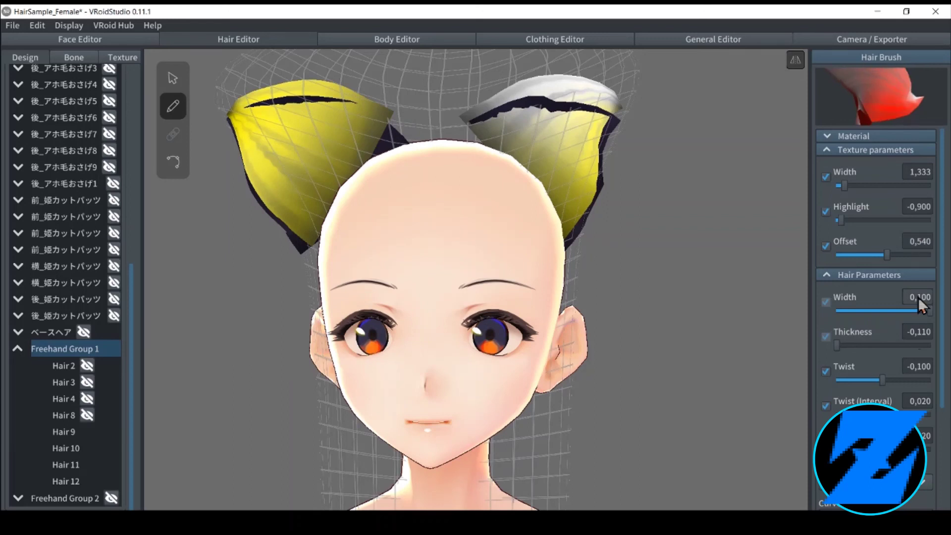